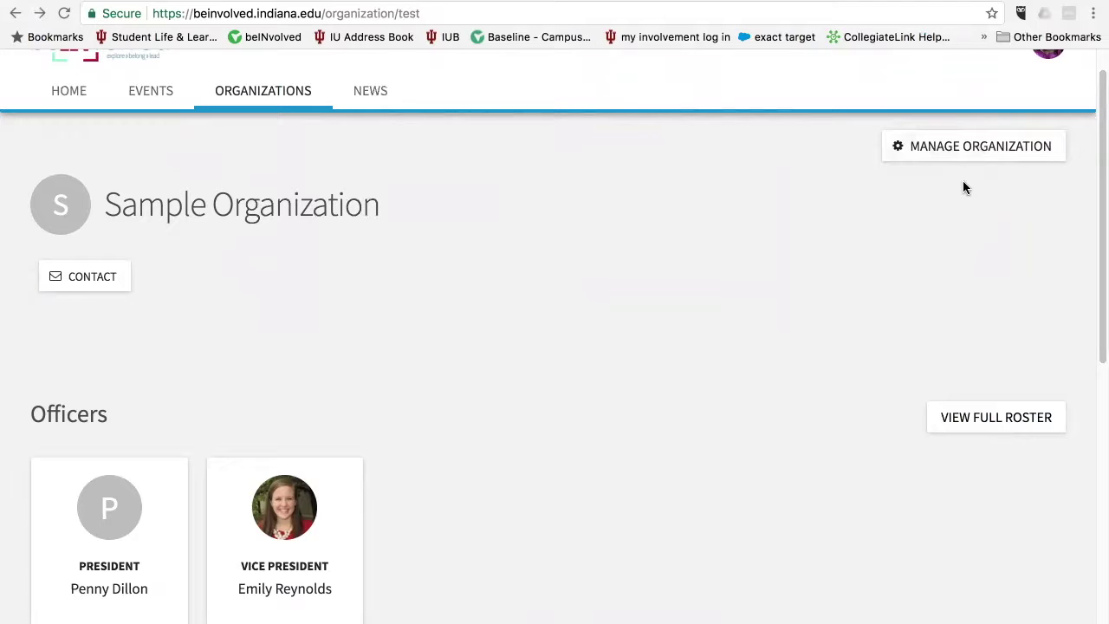
# Open the messaging page from the roster in Sample Organization's management area.
pyautogui.click(960, 152)
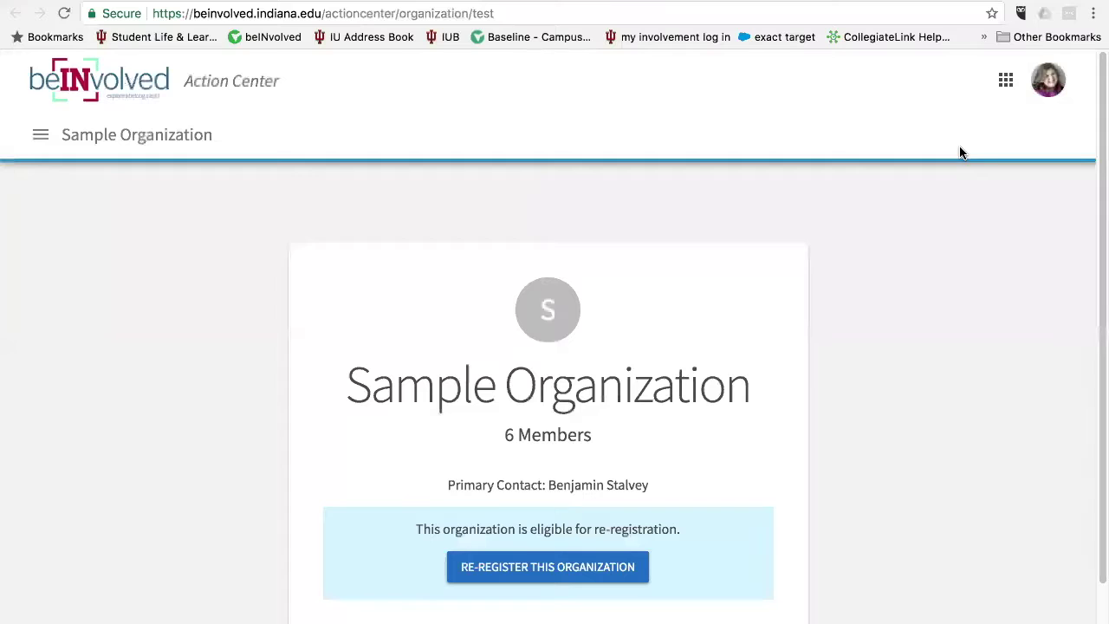
pyautogui.click(41, 139)
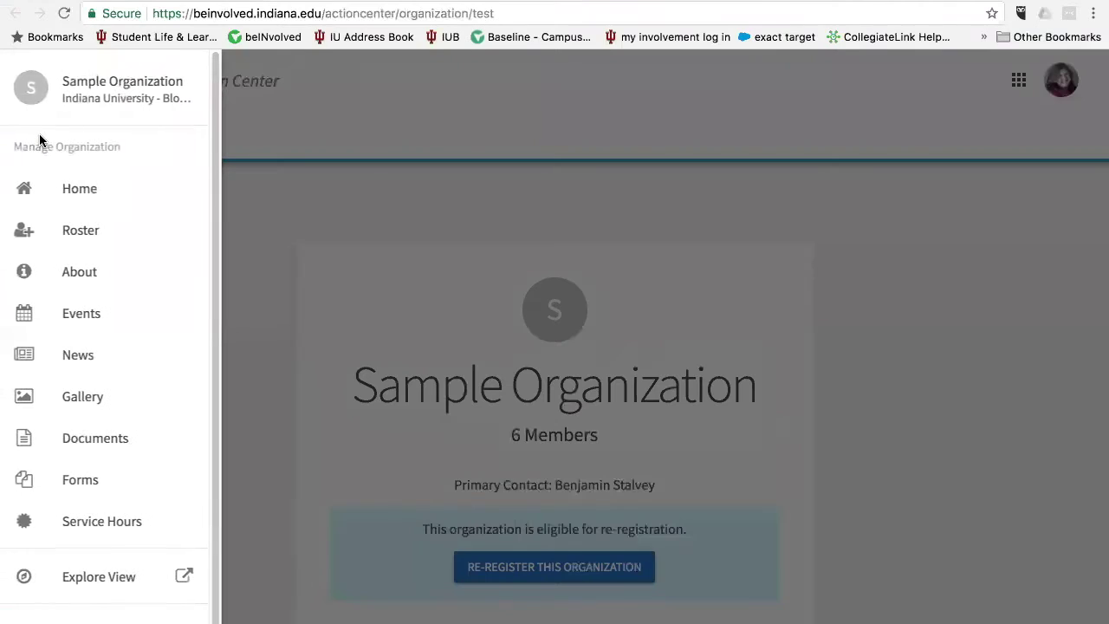
pyautogui.click(70, 232)
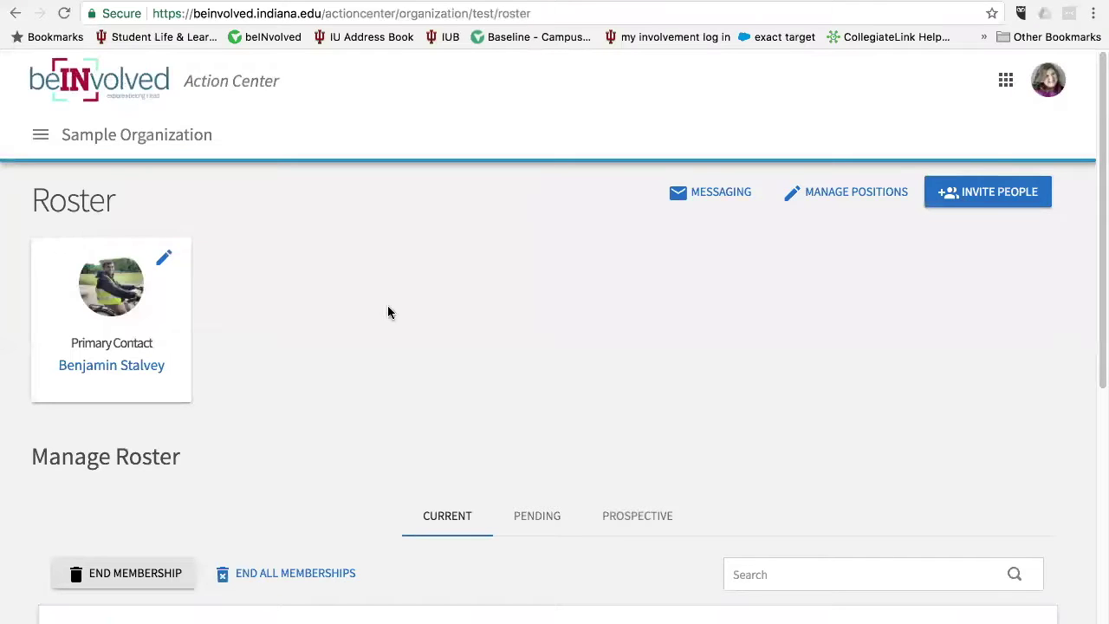
pyautogui.click(711, 194)
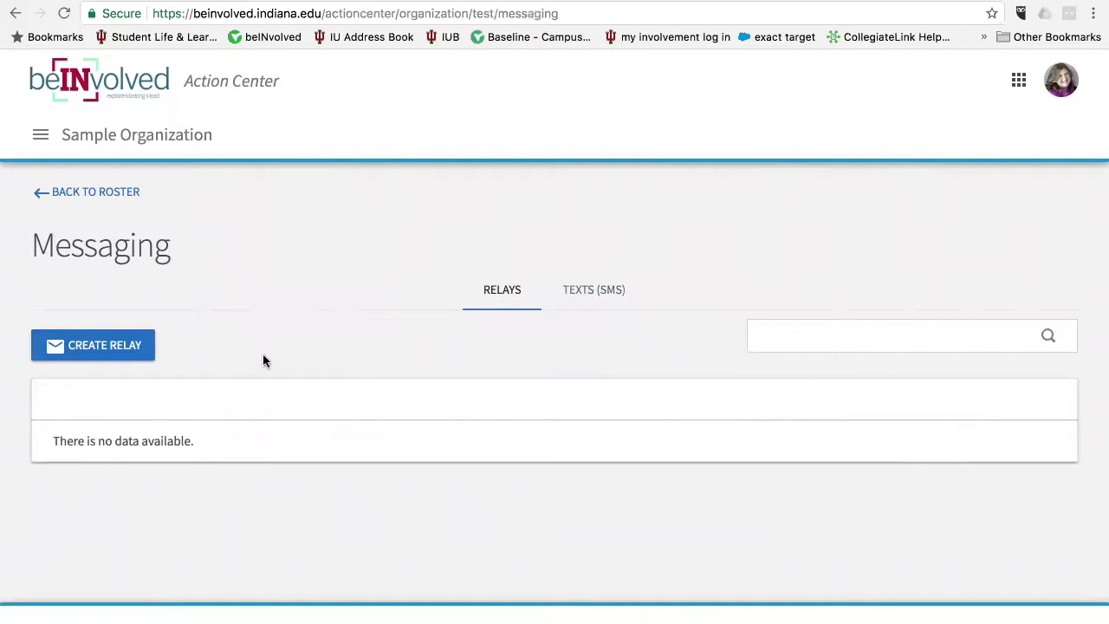
# Start a new message relay addressed to members holding the Member position, and check the list of specific members without selecting anyone.
pyautogui.click(87, 355)
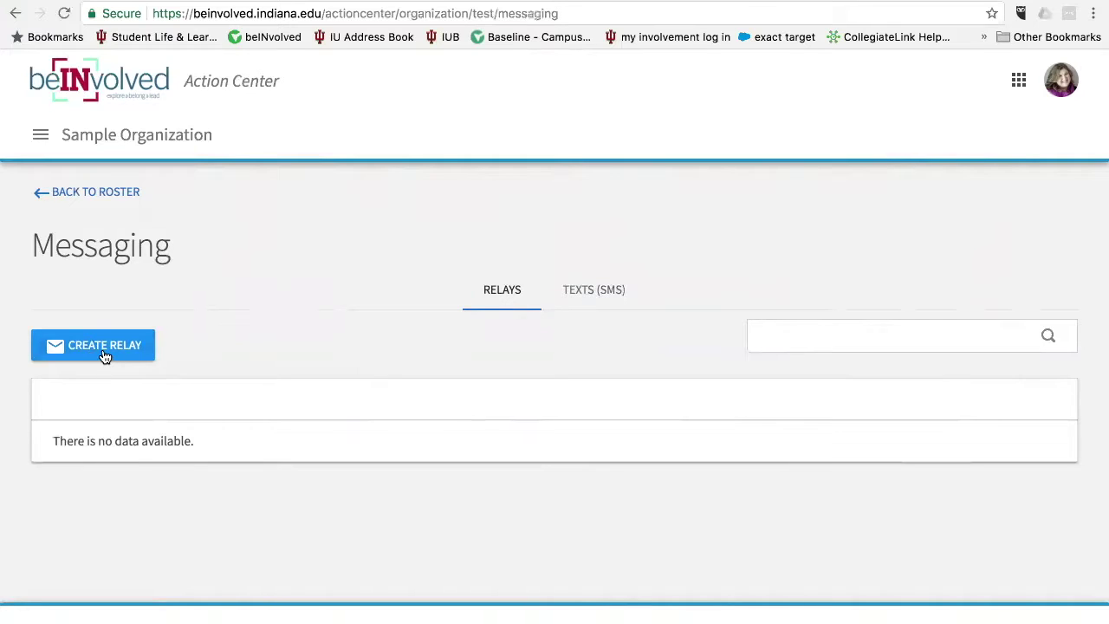
pyautogui.click(90, 348)
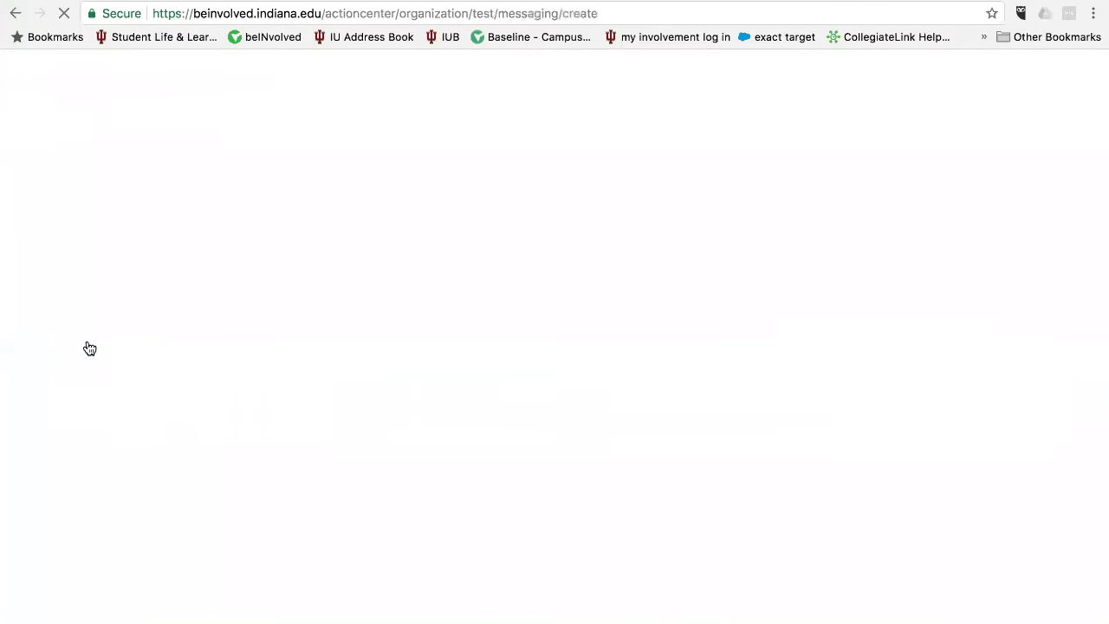
pyautogui.scroll(-1, 396, 440)
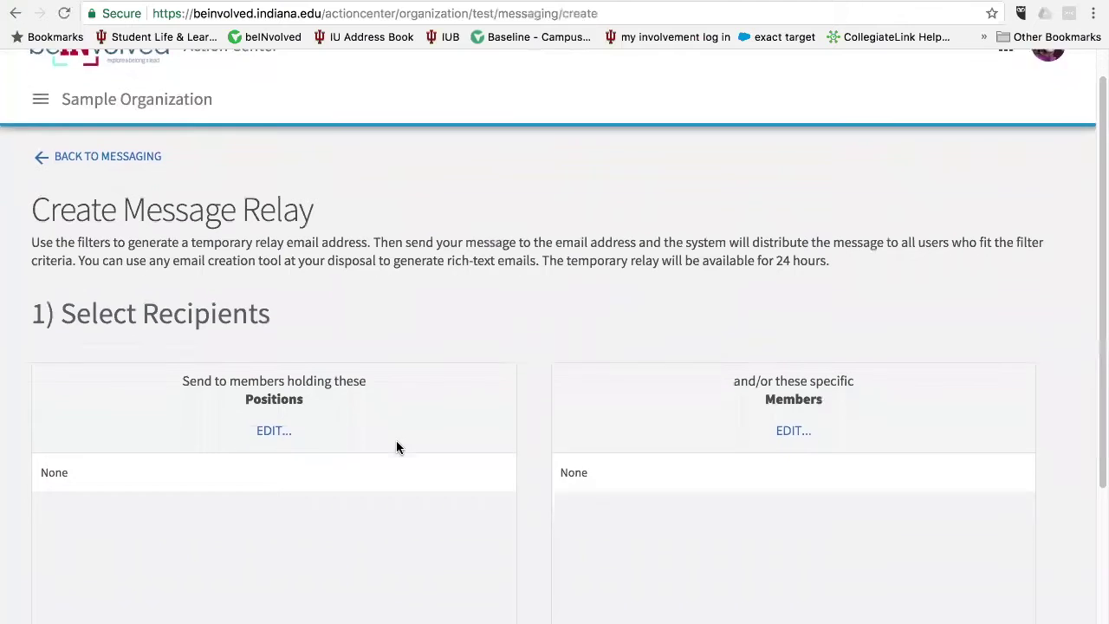
pyautogui.scroll(-5, 396, 447)
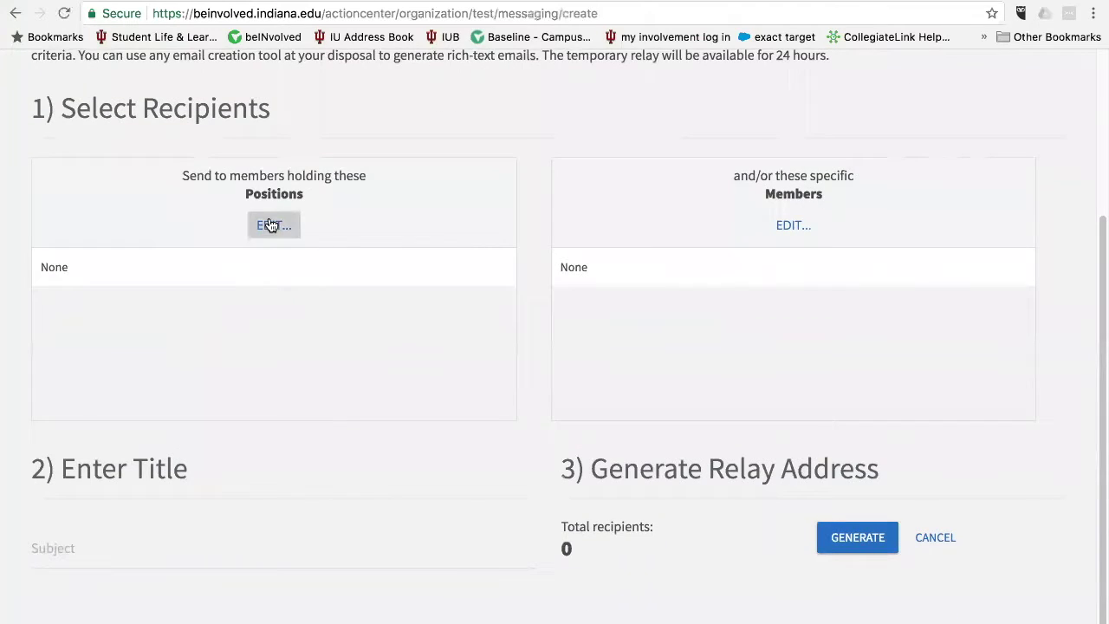
pyautogui.click(271, 225)
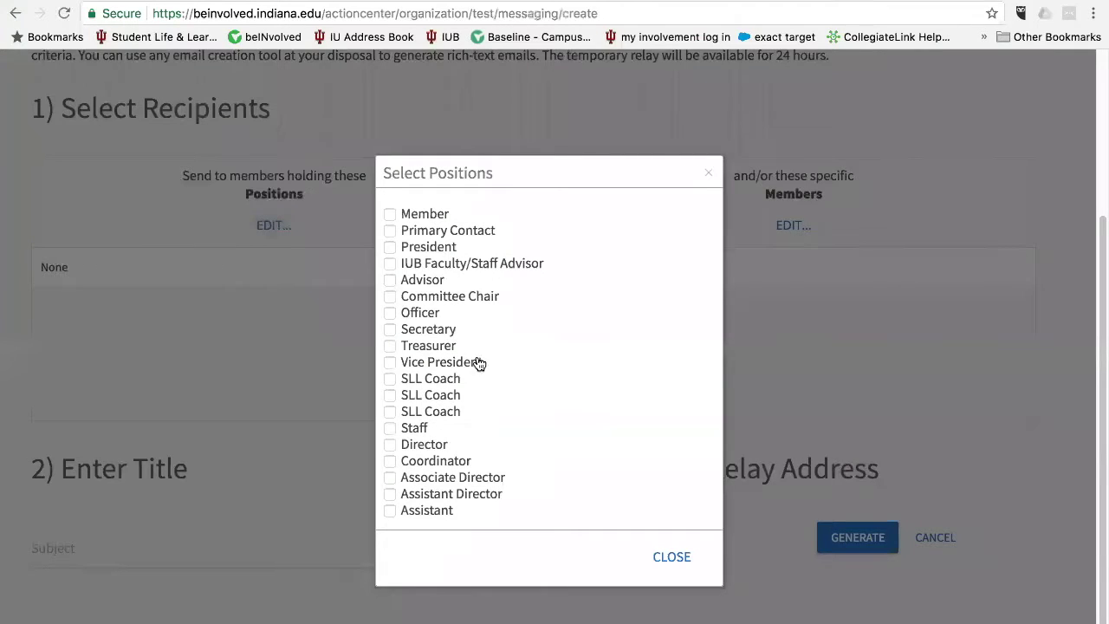
pyautogui.scroll(-1, 479, 363)
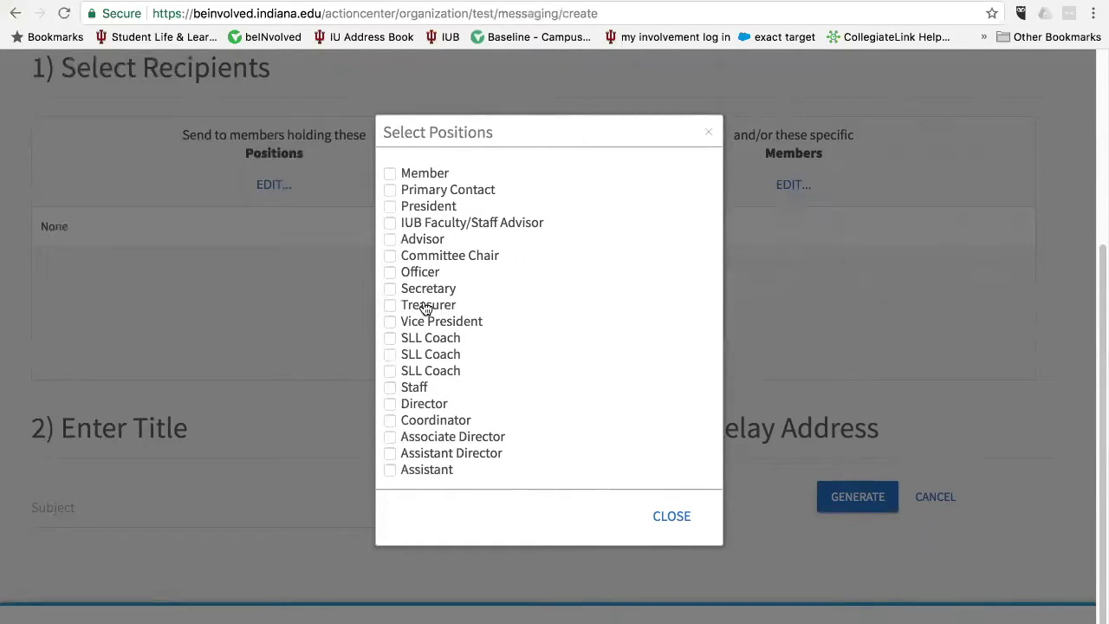
pyautogui.click(417, 176)
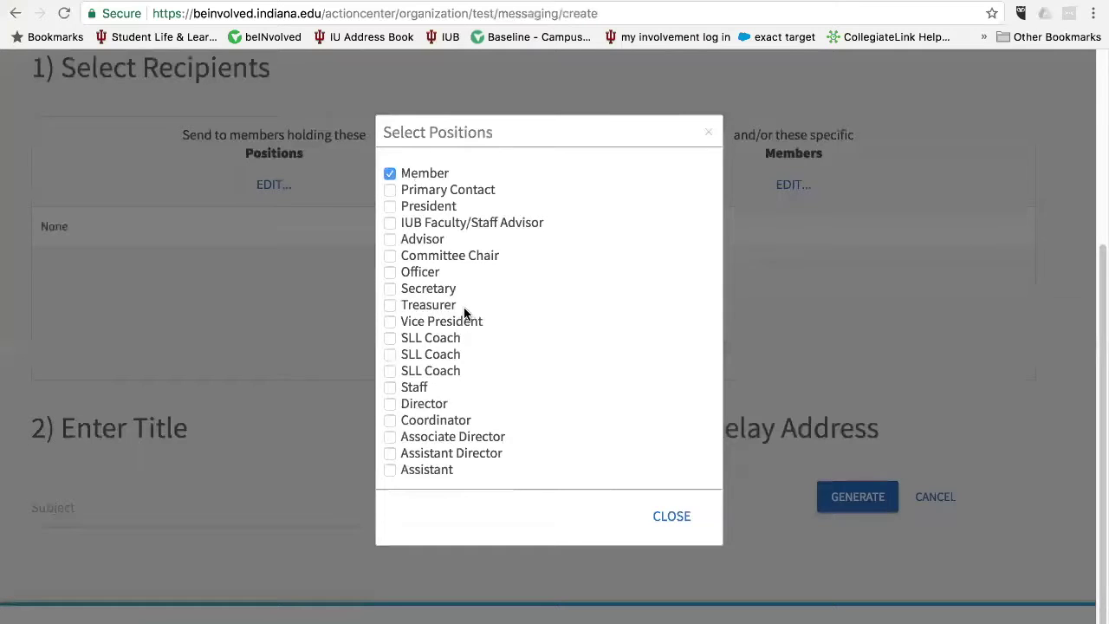
pyautogui.click(673, 518)
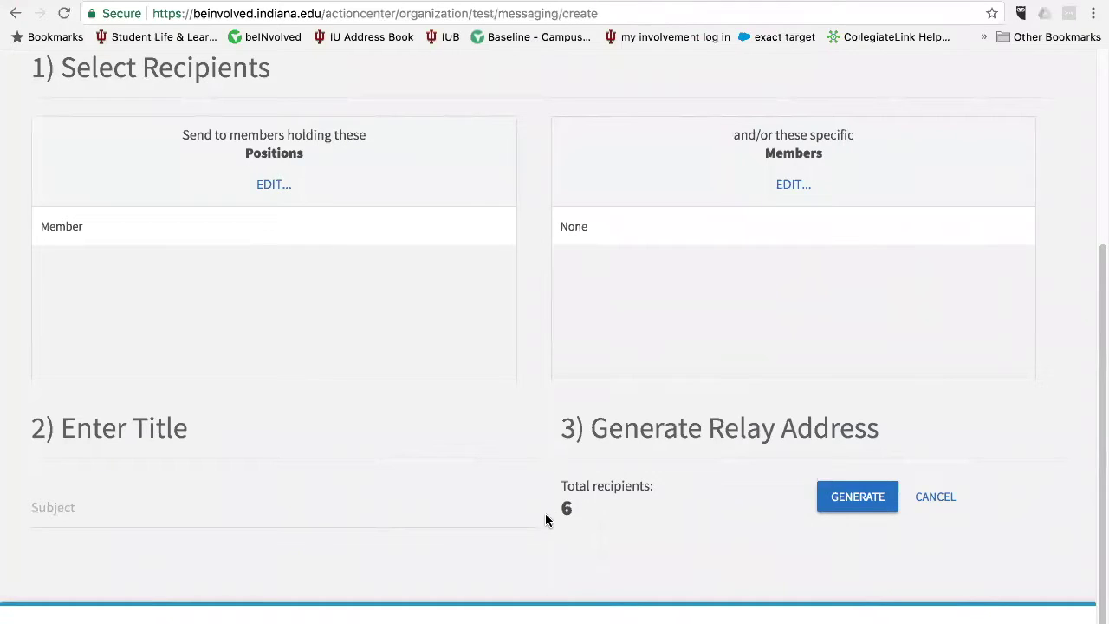
pyautogui.click(791, 186)
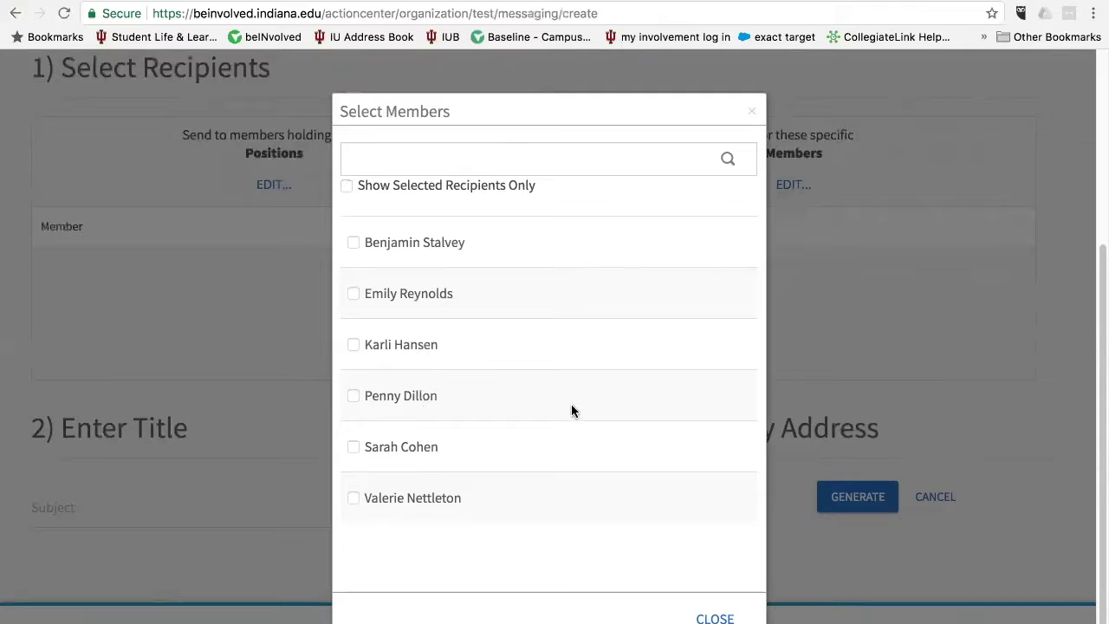
pyautogui.click(716, 619)
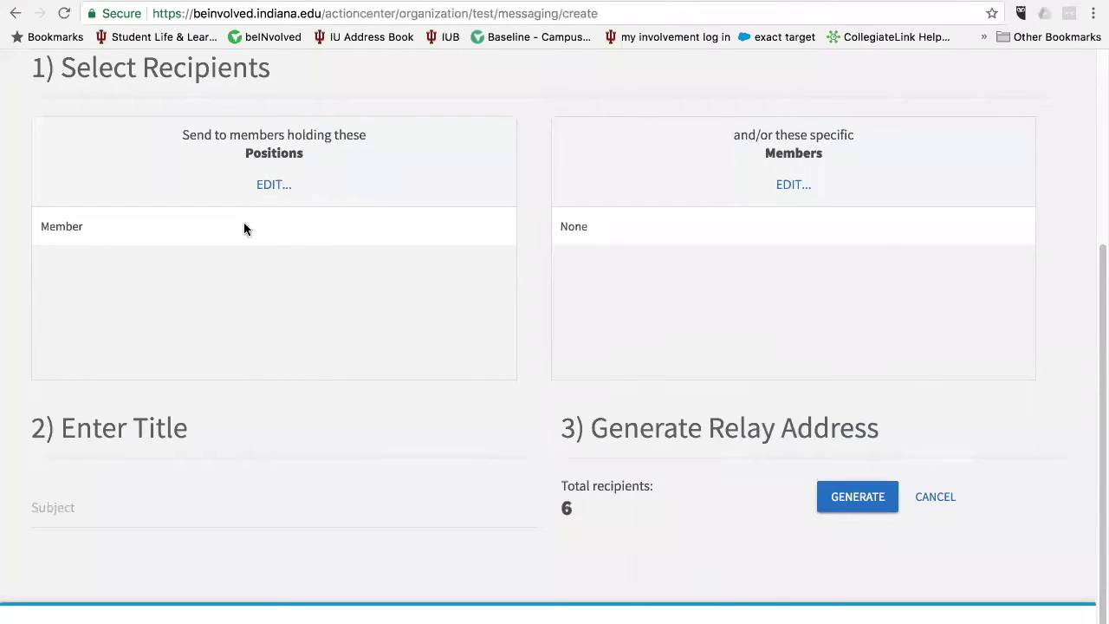
# Set the relay's subject to "test" and generate its temporary relay address.
pyautogui.click(62, 506)
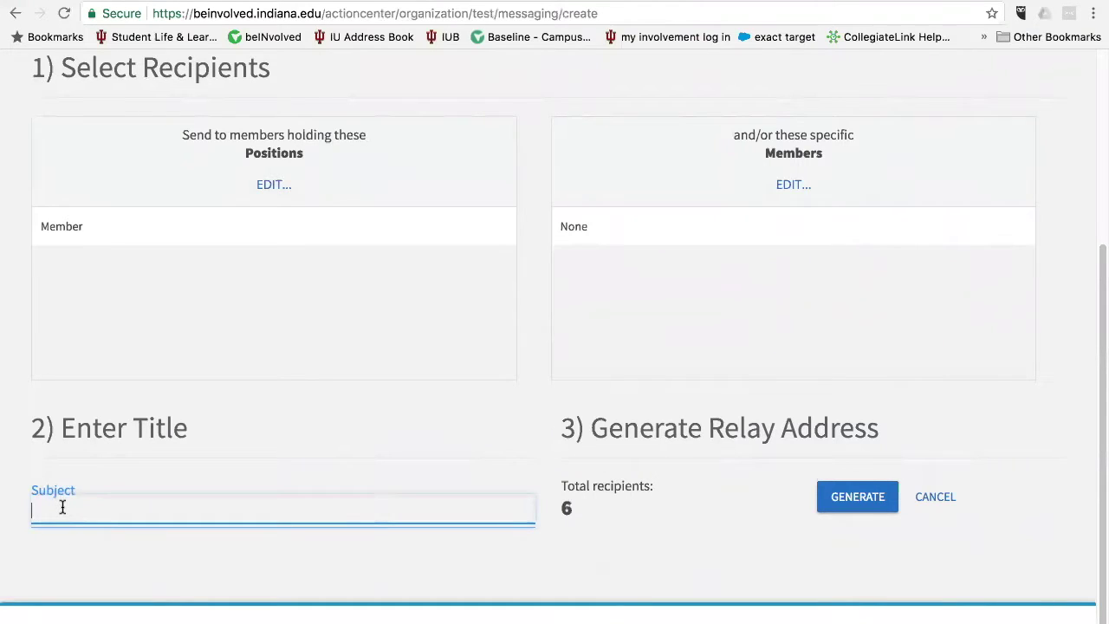
pyautogui.write('Test')
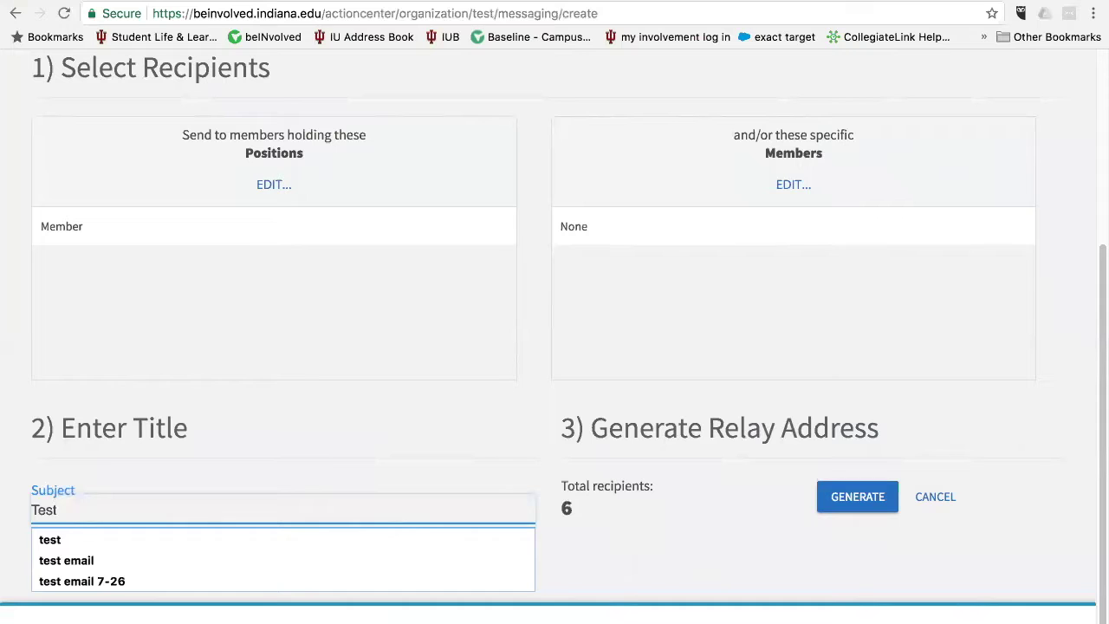
pyautogui.click(269, 540)
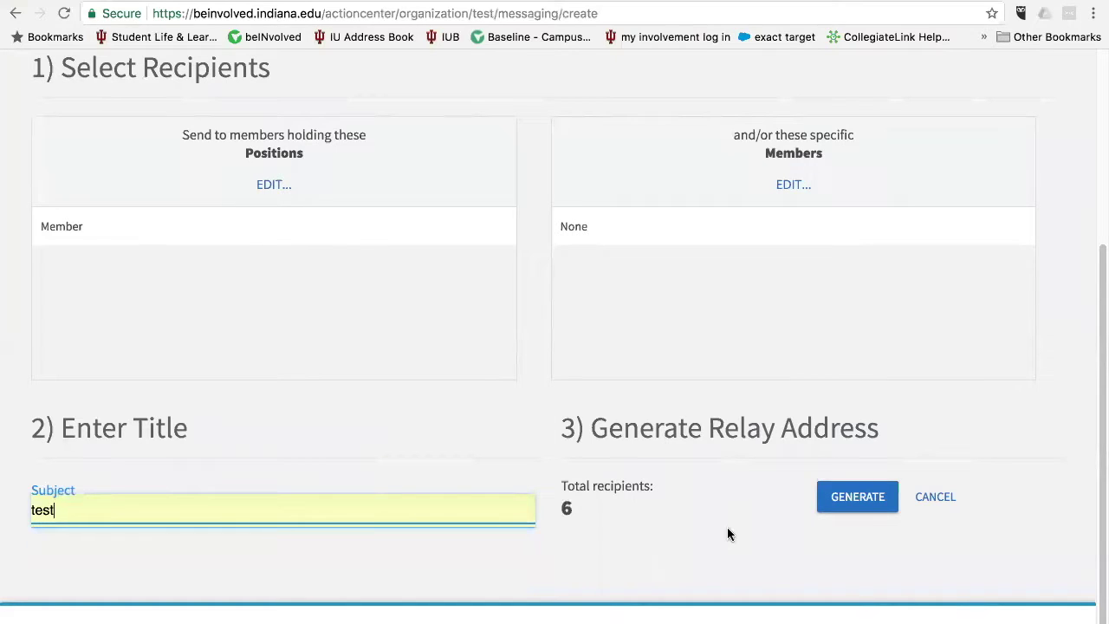
pyautogui.click(871, 501)
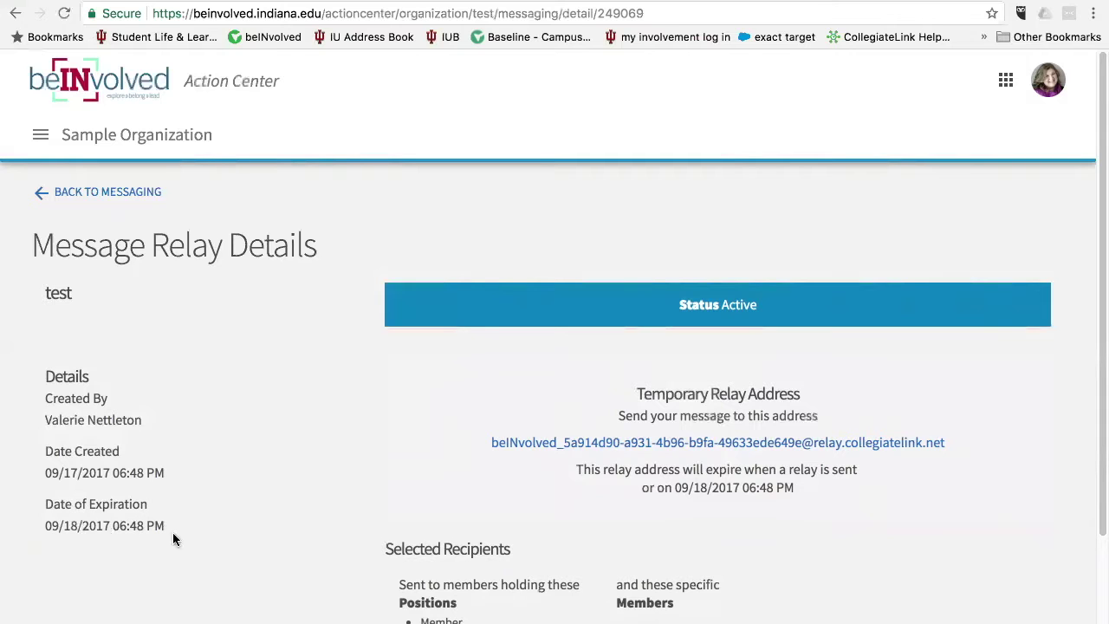
# Review the relay's address, expiration and selected recipients, and return to the messaging overview.
pyautogui.scroll(-2, 183, 535)
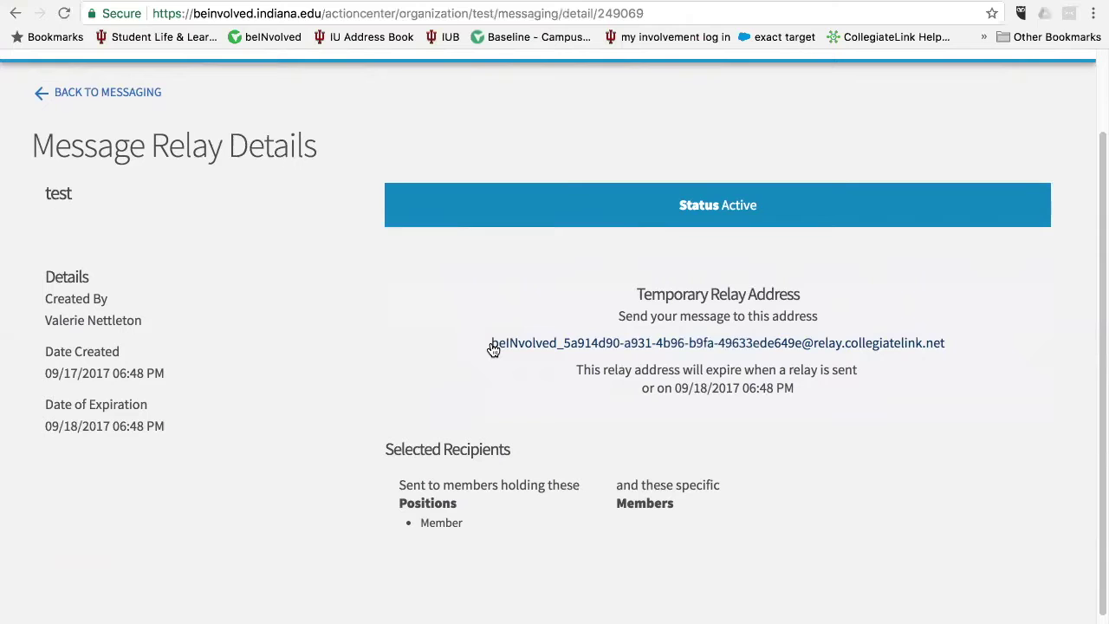
pyautogui.scroll(3, 493, 348)
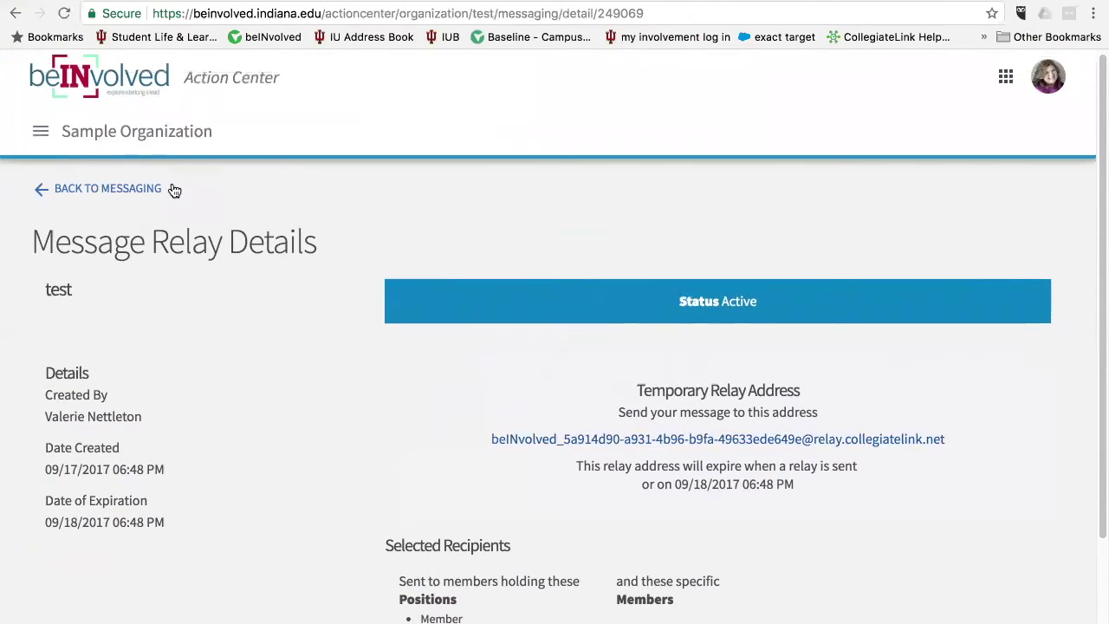
pyautogui.click(144, 189)
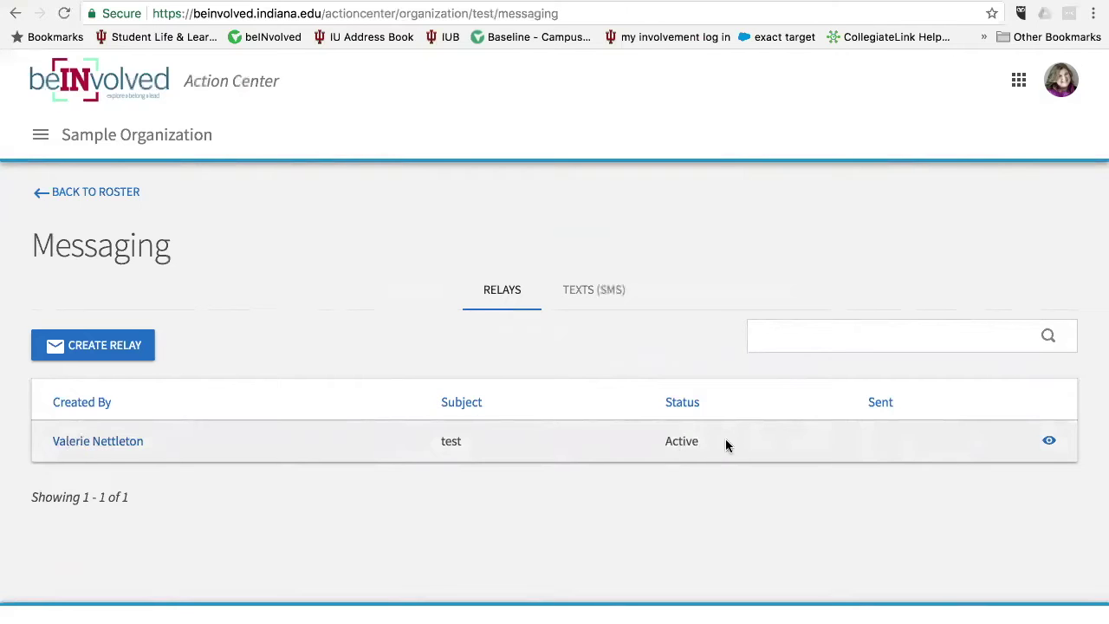
# Start a new text message (SMS) to All Members and check which members can be excluded.
pyautogui.click(576, 295)
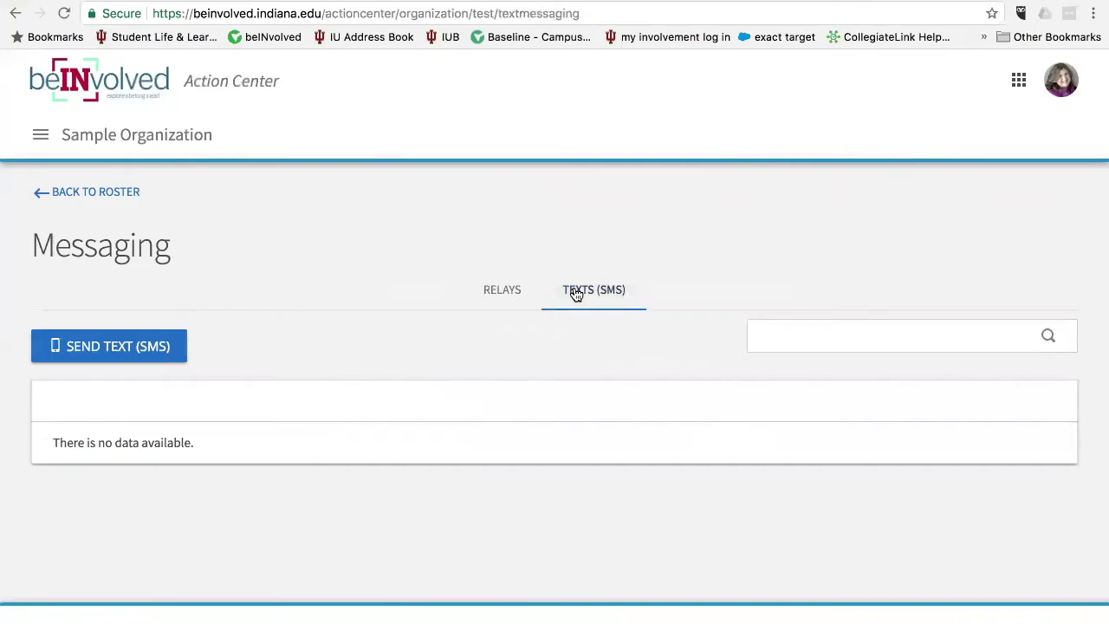
pyautogui.click(120, 347)
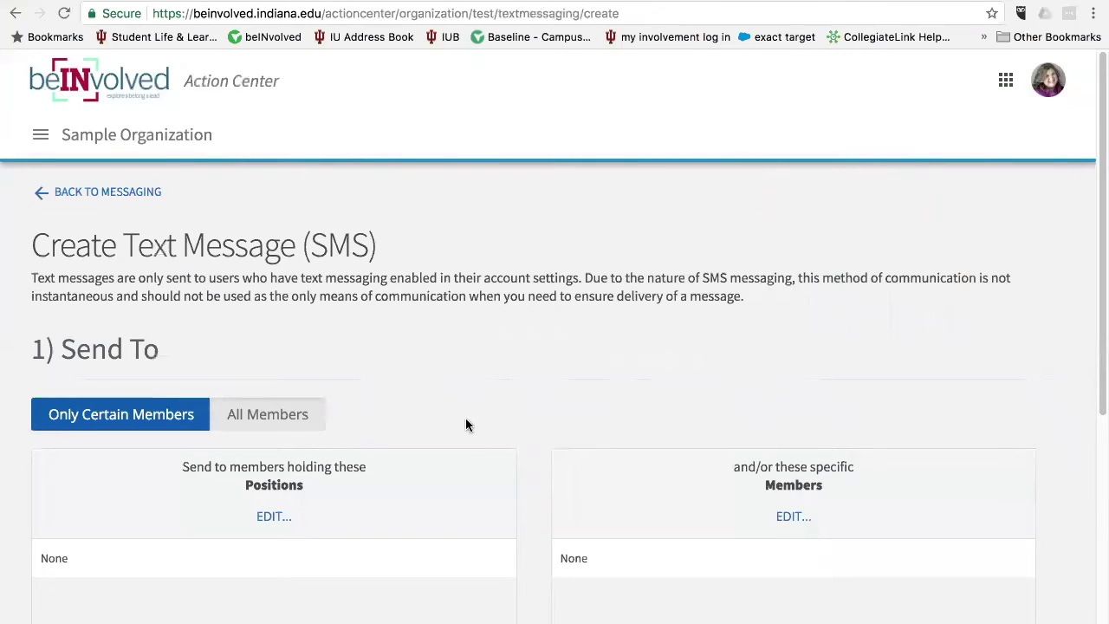
pyautogui.scroll(-2, 465, 423)
pyautogui.scroll(-3, 466, 424)
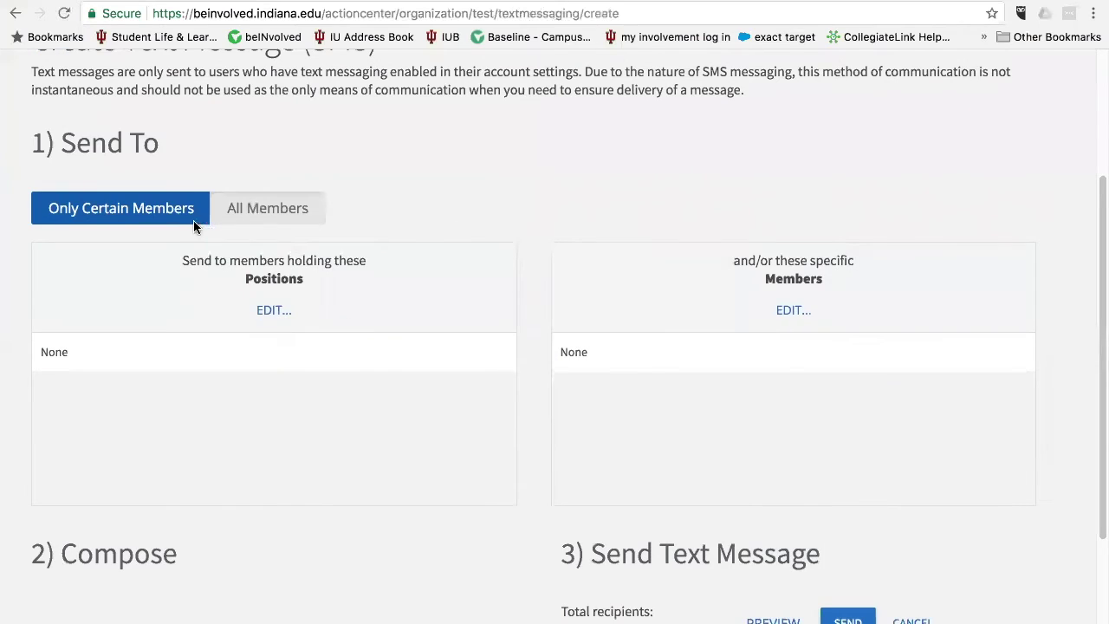
pyautogui.click(249, 218)
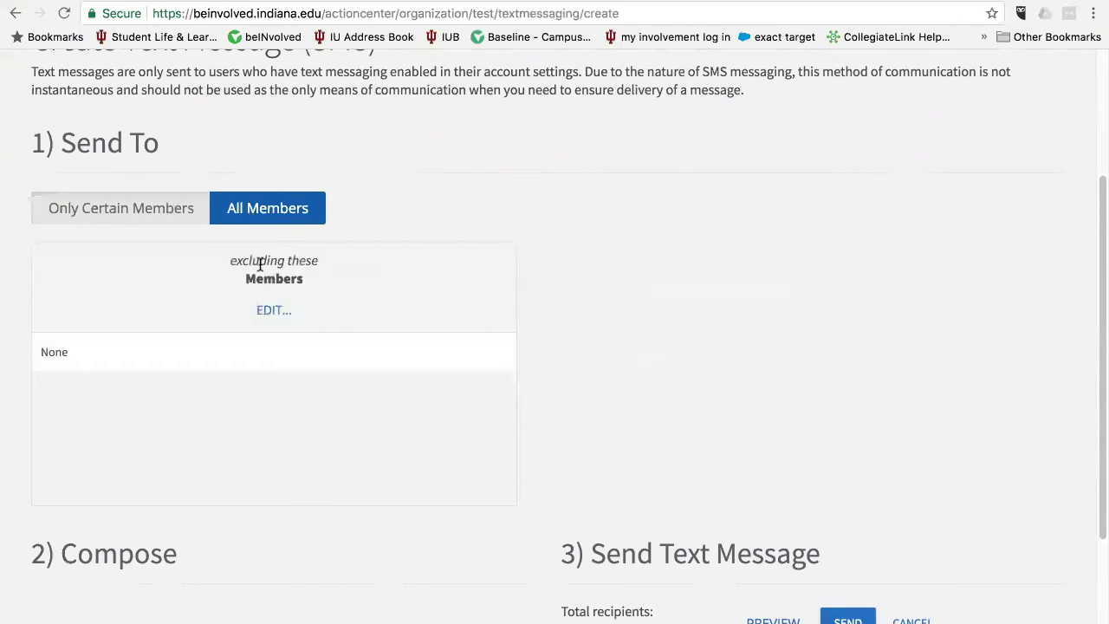
pyautogui.click(268, 314)
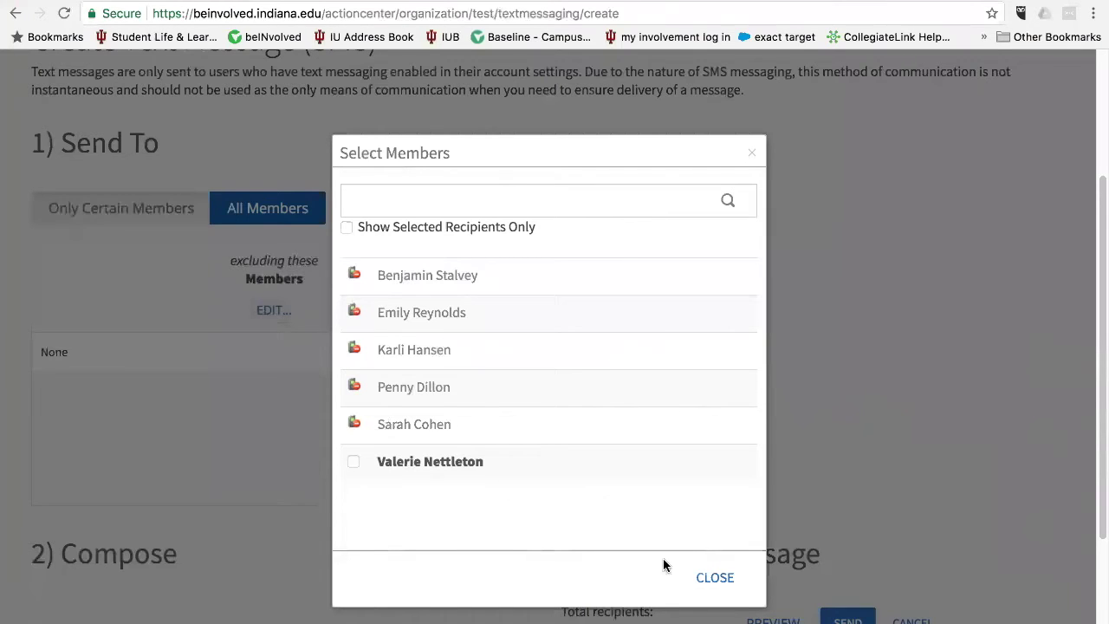
pyautogui.click(713, 578)
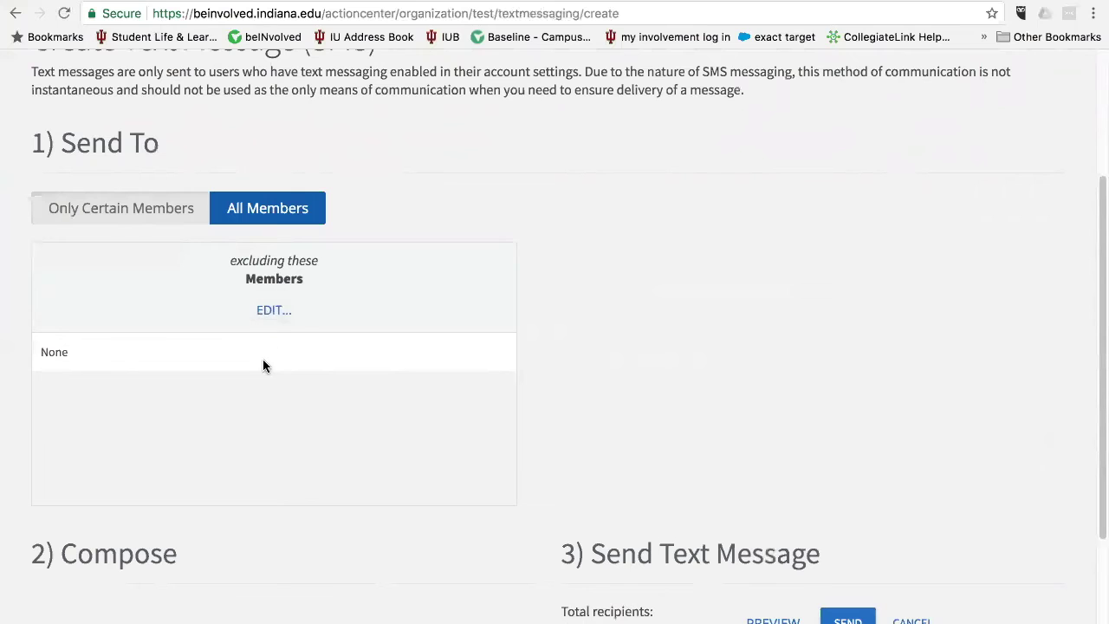
# Limit the text message to Only Certain Members and view the selectable positions without choosing any.
pyautogui.click(122, 211)
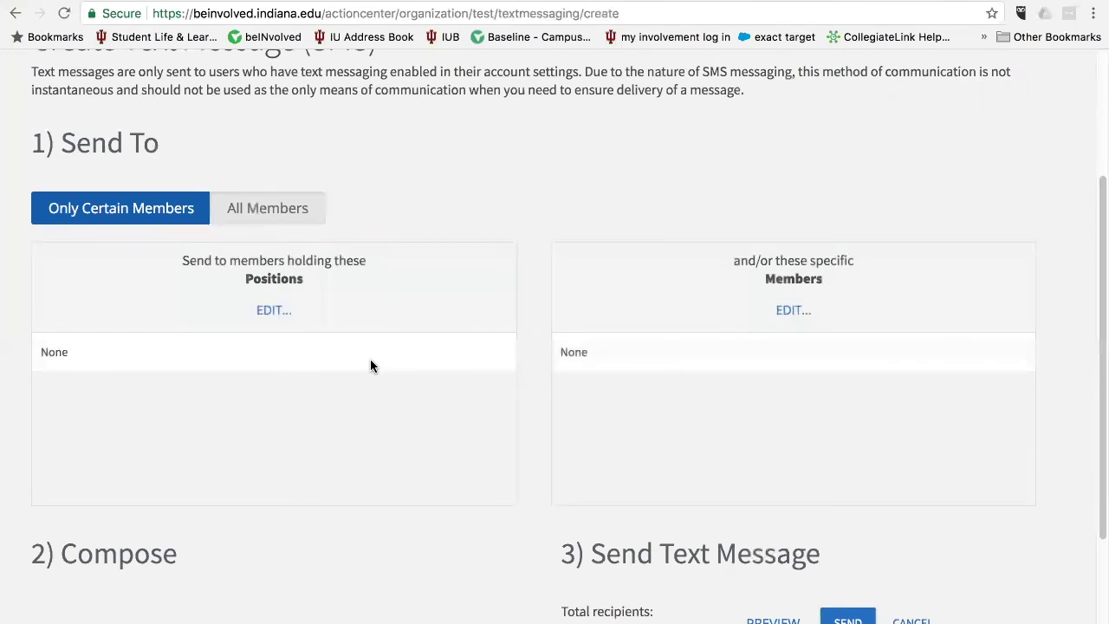
pyautogui.click(273, 313)
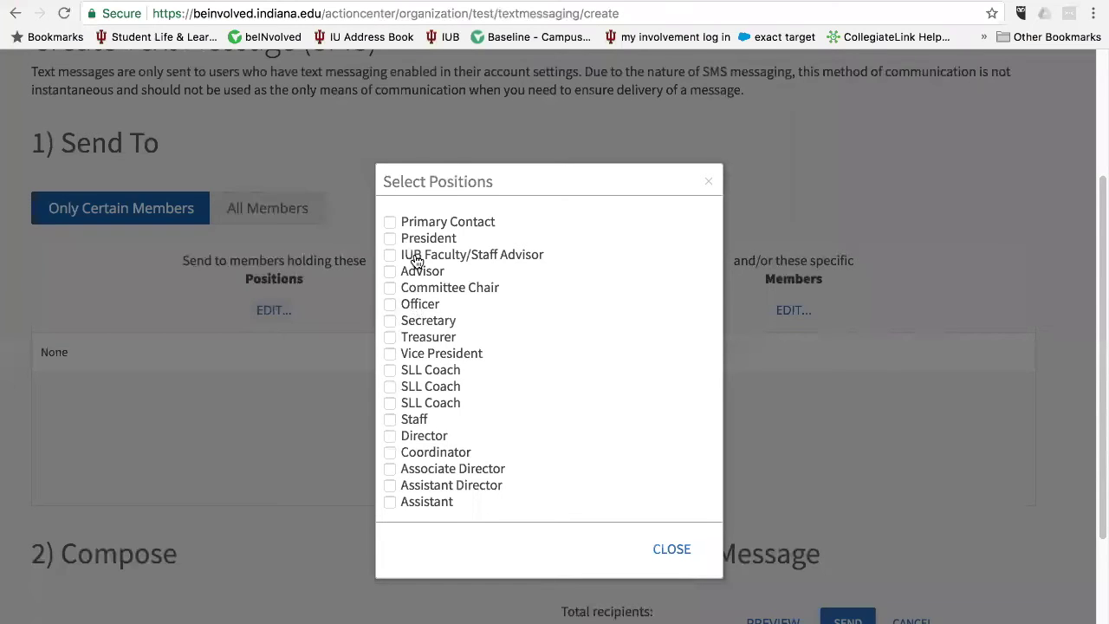
pyautogui.scroll(-2, 425, 351)
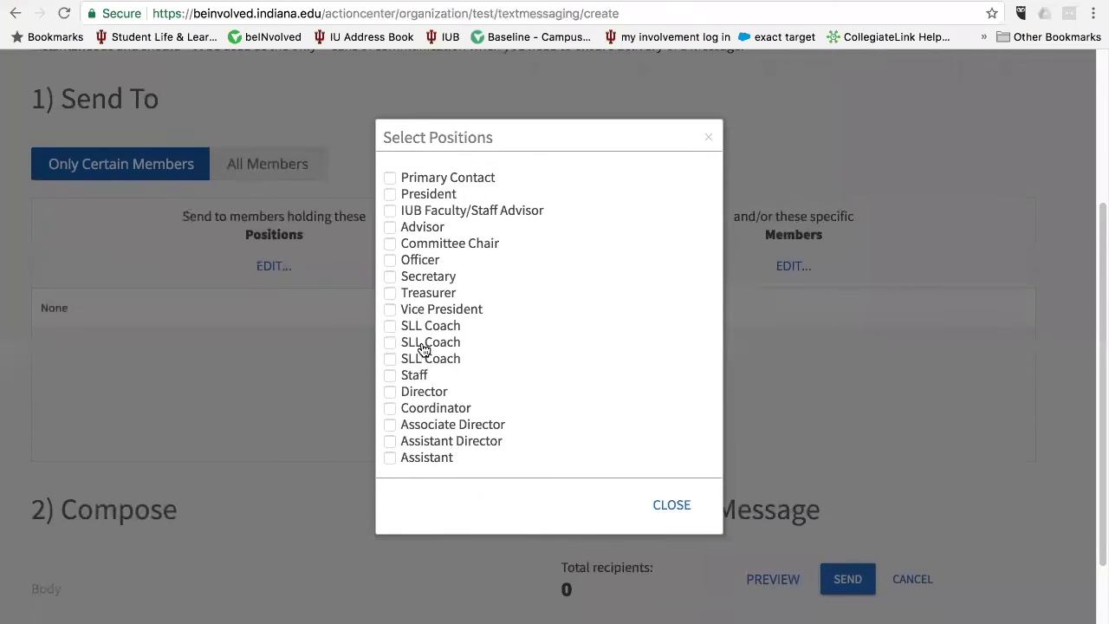
pyautogui.click(671, 506)
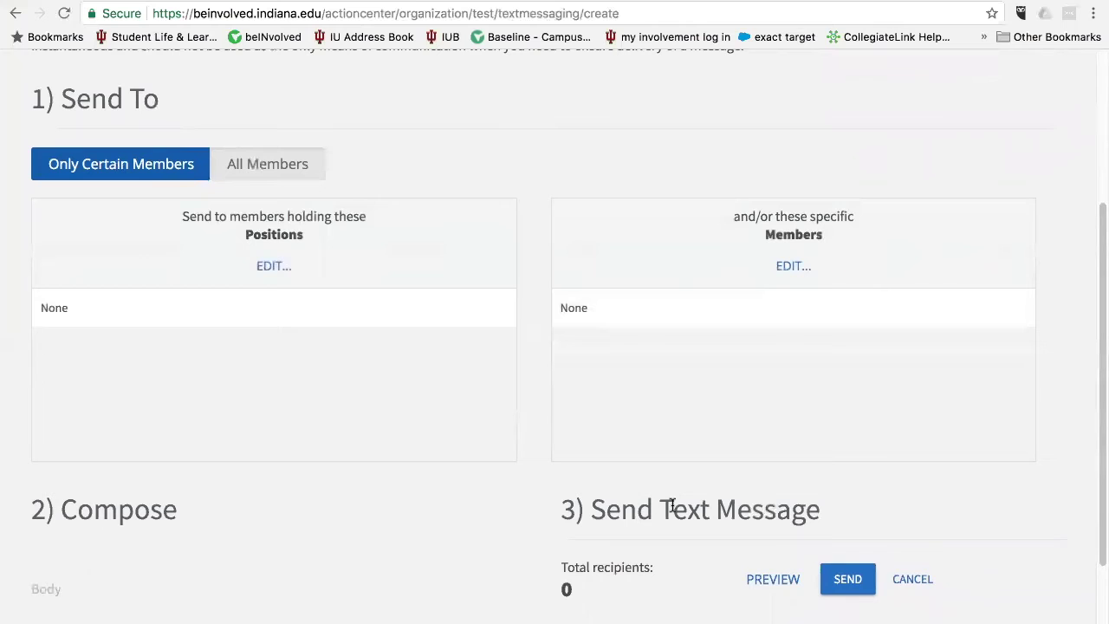
# Address the text message to All Members again, look over the compose section, and cancel the message without sending it.
pyautogui.click(272, 156)
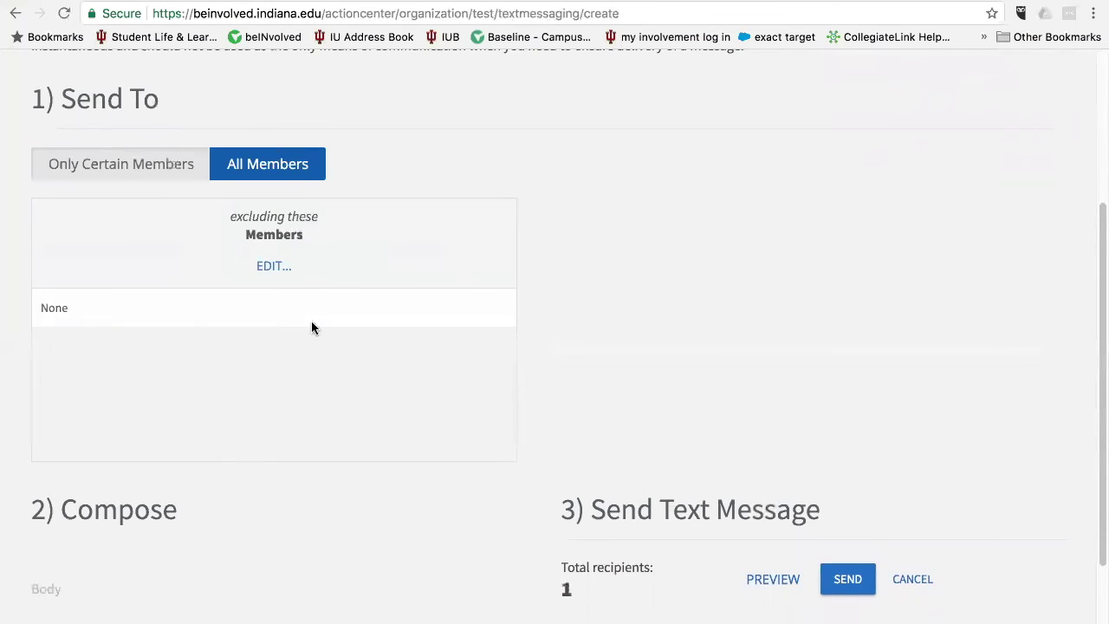
pyautogui.scroll(-3, 316, 452)
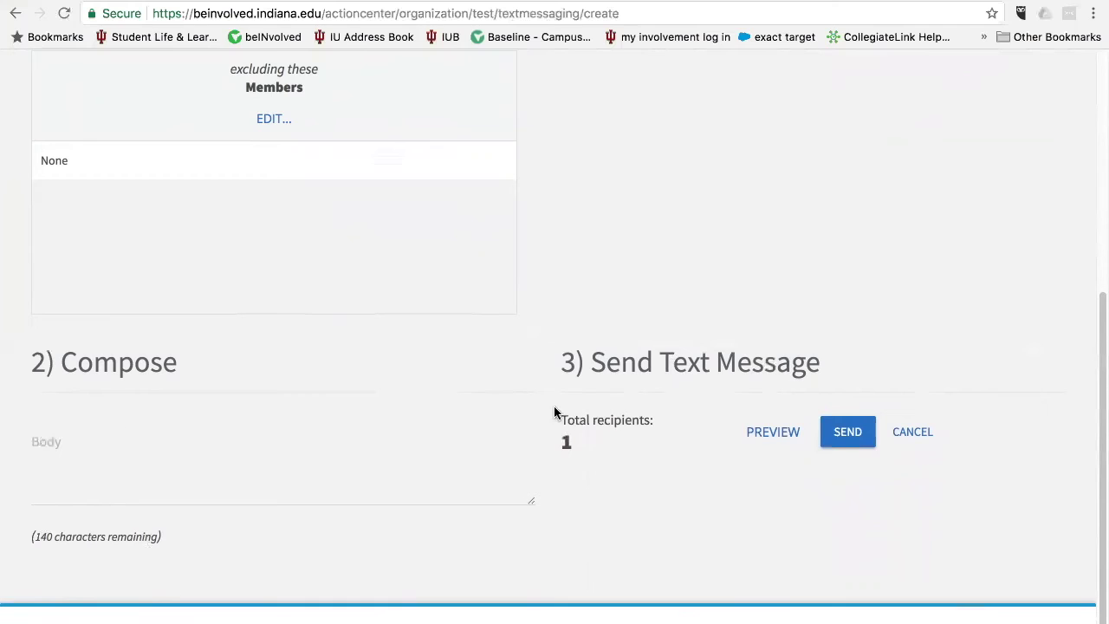
pyautogui.scroll(2, 478, 255)
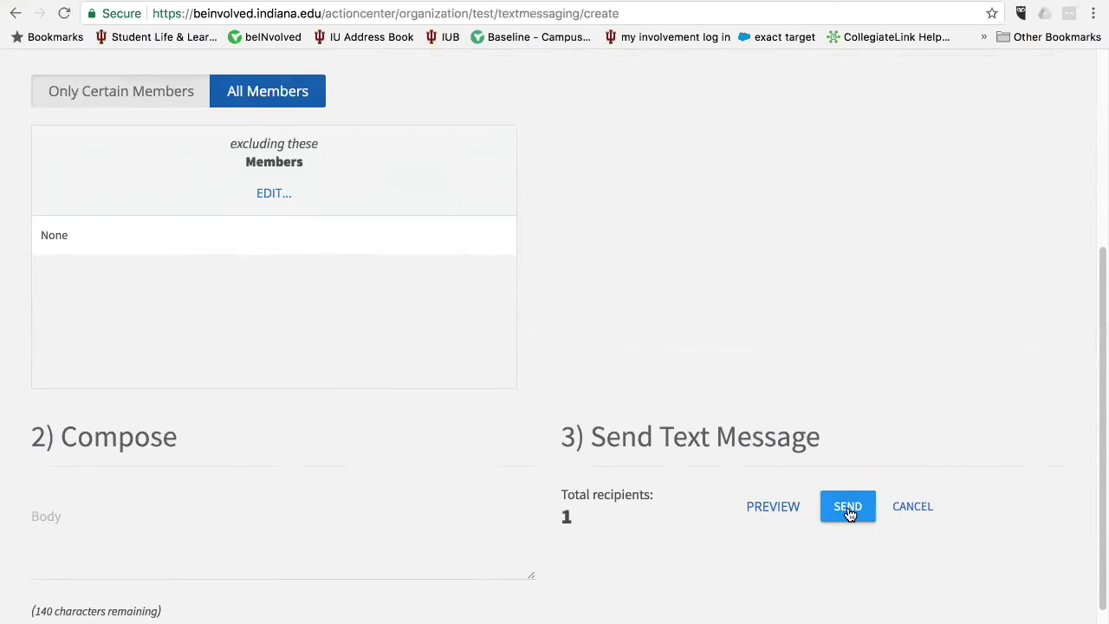
pyautogui.click(911, 504)
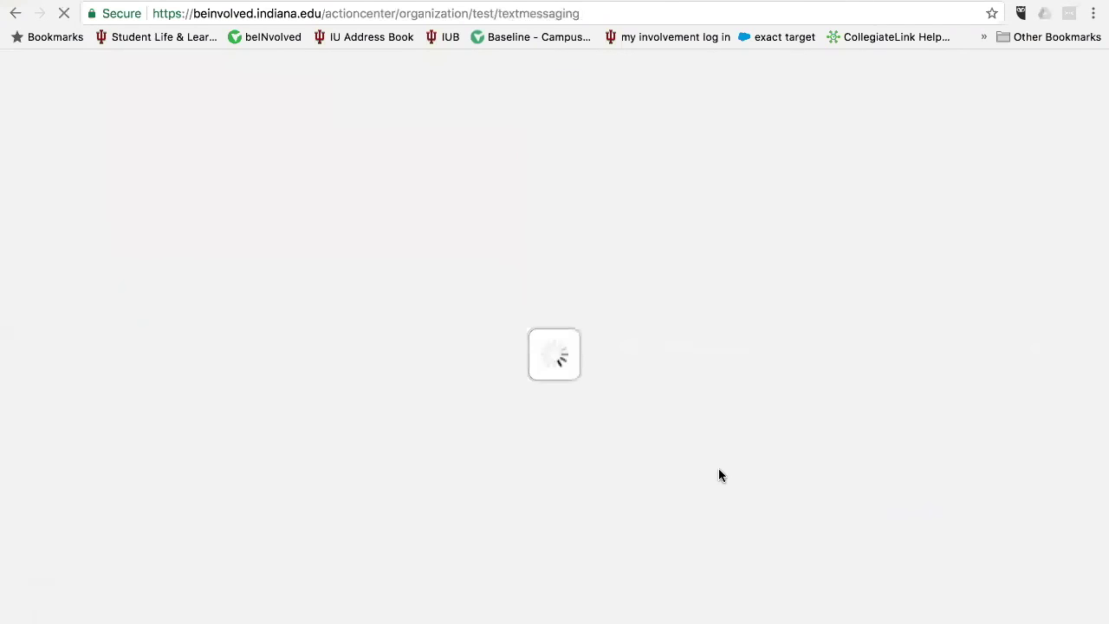